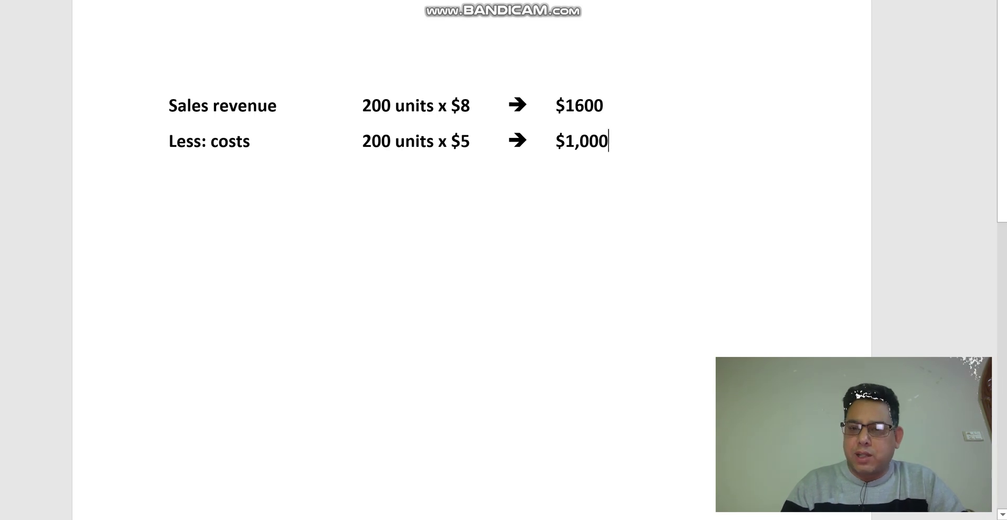
Add a '= profit' line with $600 in the amounts column below the $1,000 costs.
{"action": "key", "text": "Return"}
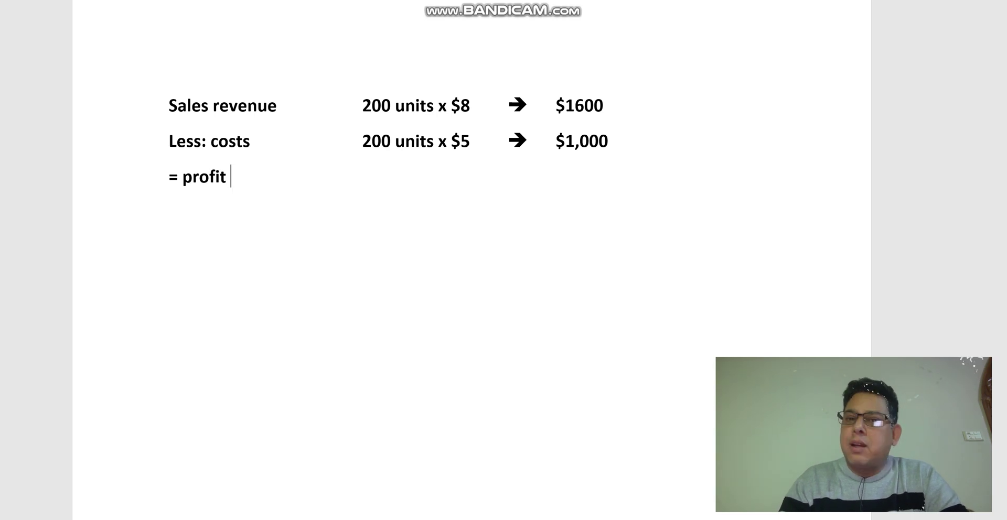
{"action": "key", "text": "Tab"}
{"action": "key", "text": "Tab"}
{"action": "key", "text": "Tab"}
{"action": "key", "text": "Tab"}
{"action": "key", "text": "Tab"}
{"action": "key", "text": "Tab"}
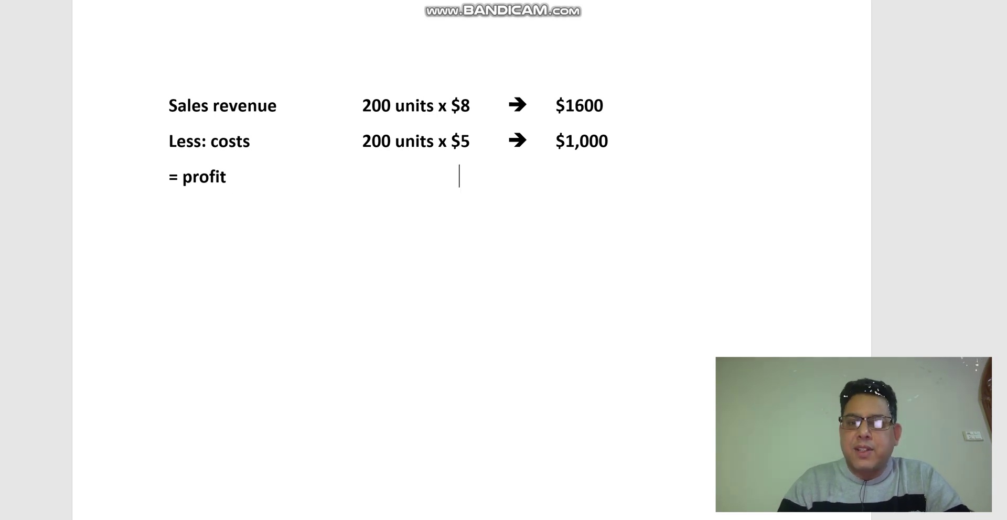
{"action": "key", "text": "Tab"}
{"action": "type", "text": "$"}
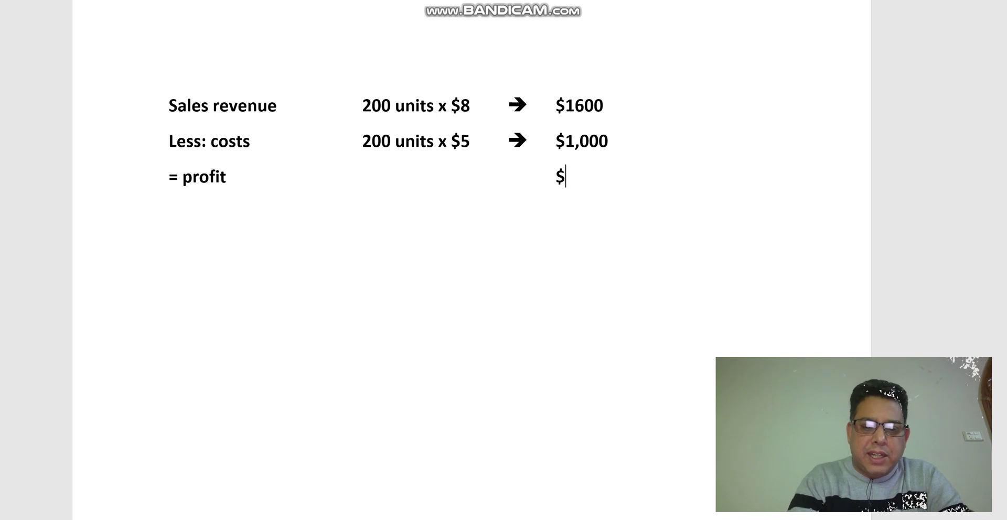
{"action": "type", "text": "600"}
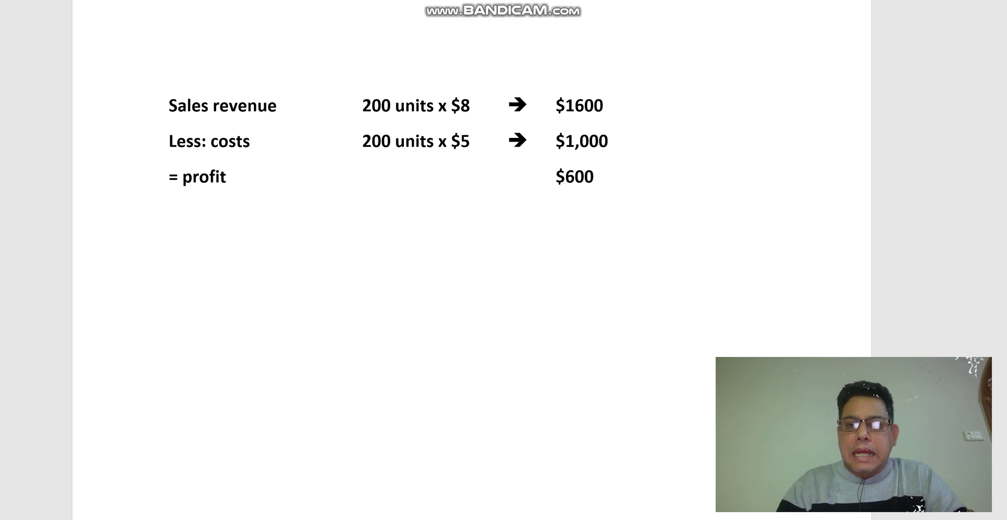
Step through the payoff table slides to the one showing 600 for Best at 200, then return to Word.
{"action": "key", "text": "alt+Tab"}
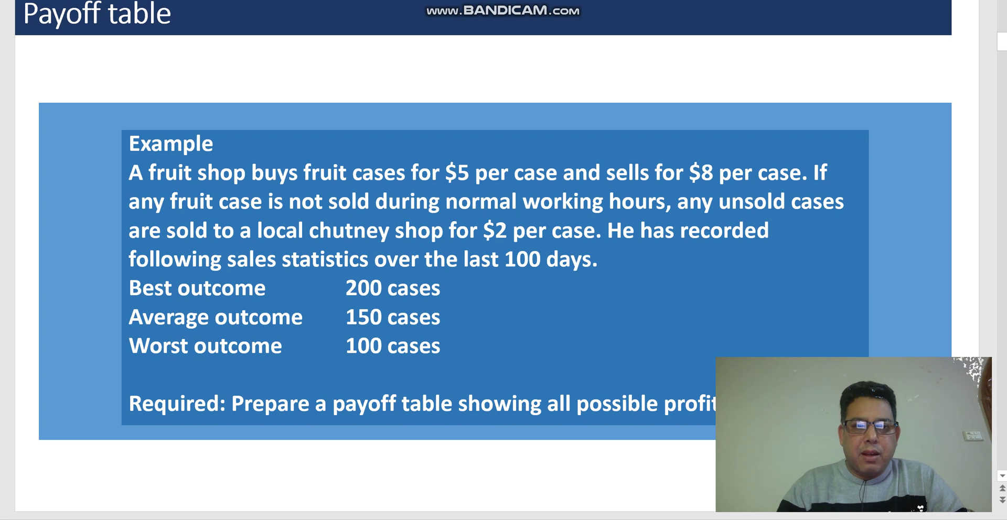
{"action": "key", "text": "Page_Down"}
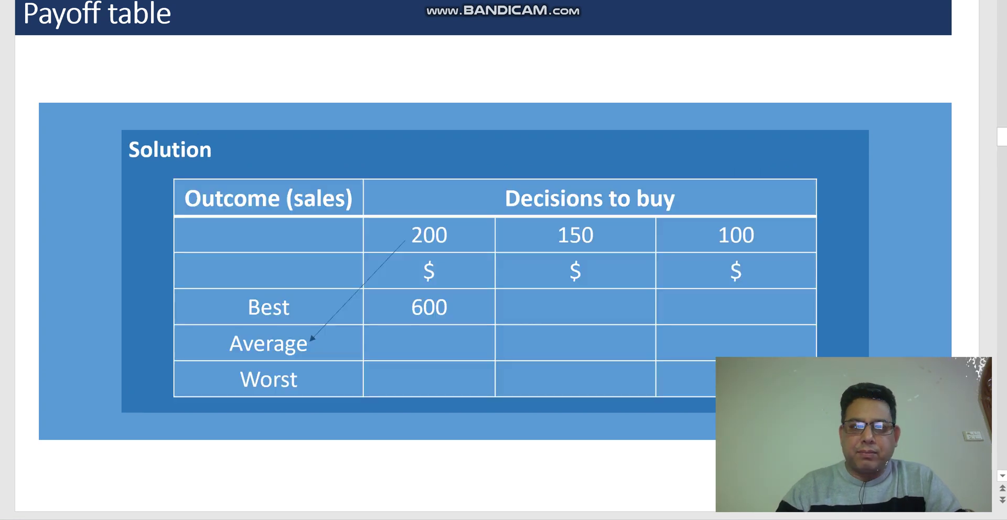
{"action": "key", "text": "Page_Up"}
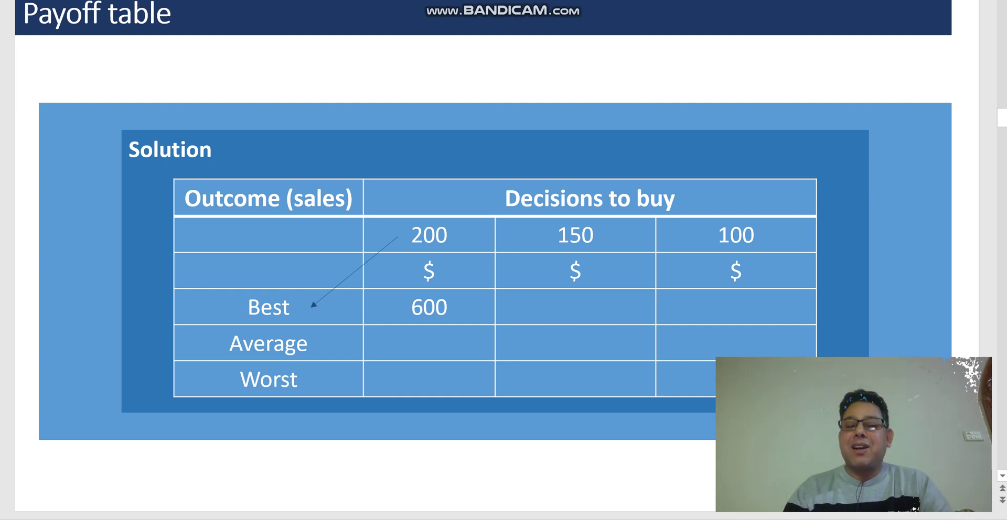
{"action": "key", "text": "Page_Down"}
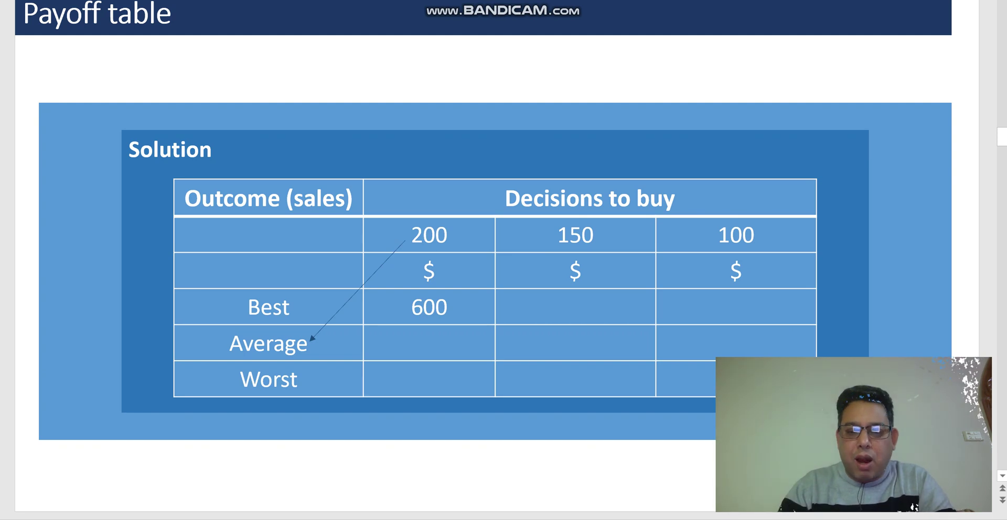
{"action": "key", "text": "alt+Tab"}
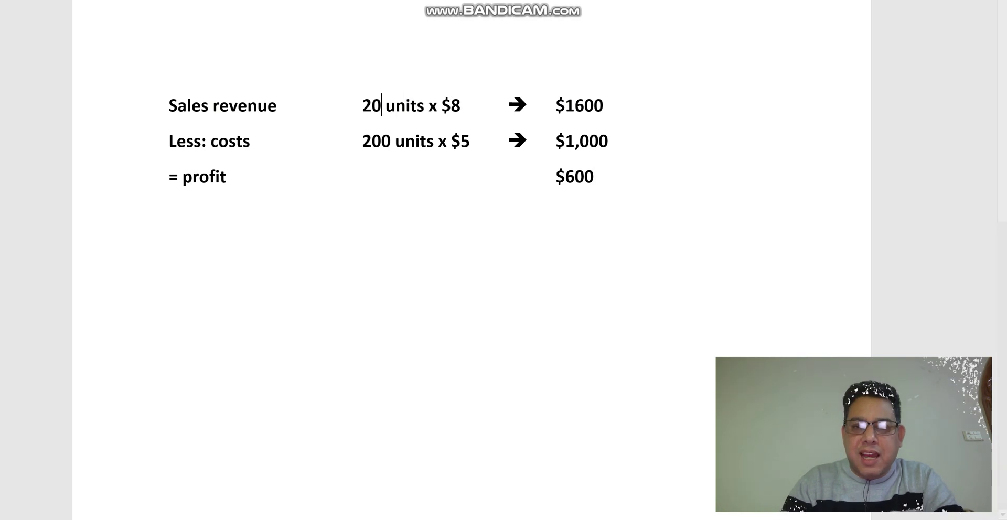
Change the revenue quantity to 150 units and start an 'Add: sales revenue' line for 50 units.
{"action": "type", "text": "150"}
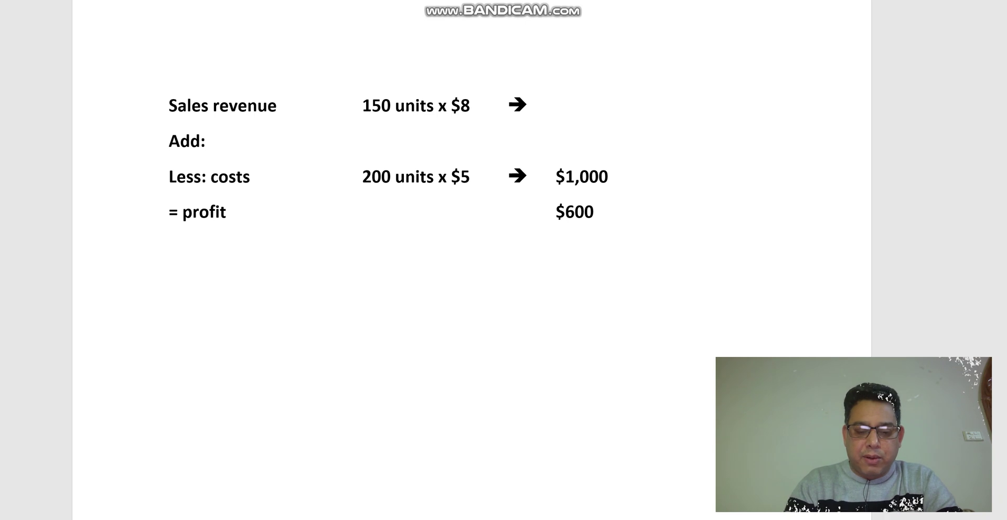
{"action": "type", "text": "sales "}
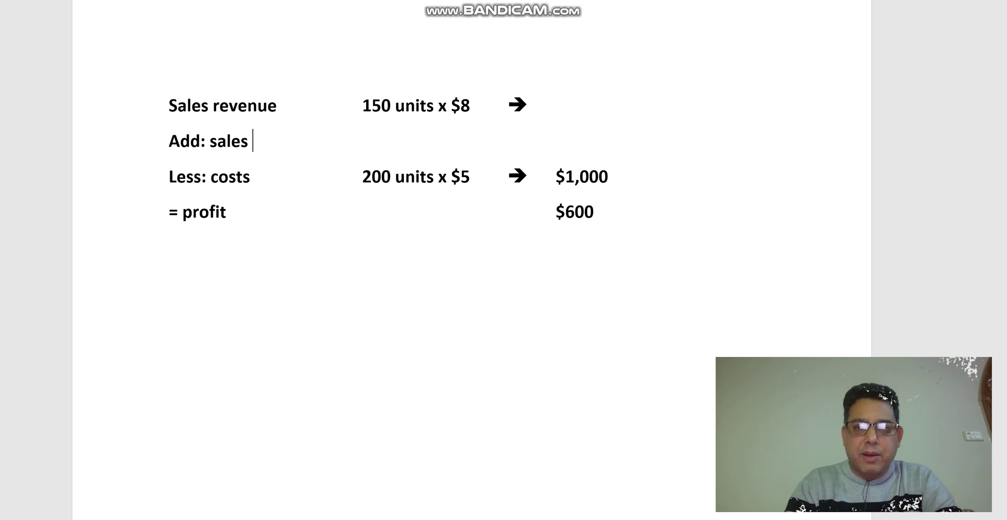
{"action": "type", "text": "revenue"}
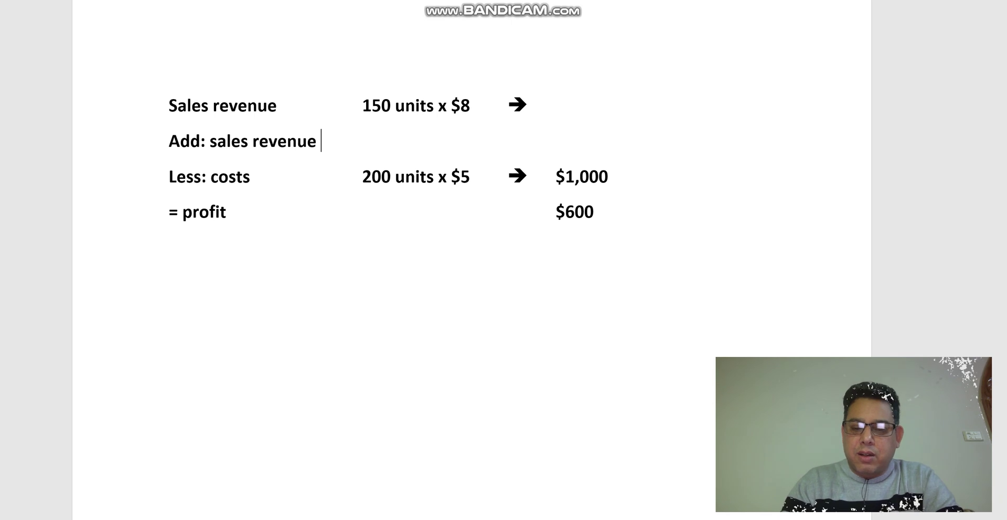
{"action": "key", "text": "Tab"}
{"action": "key", "text": "Tab"}
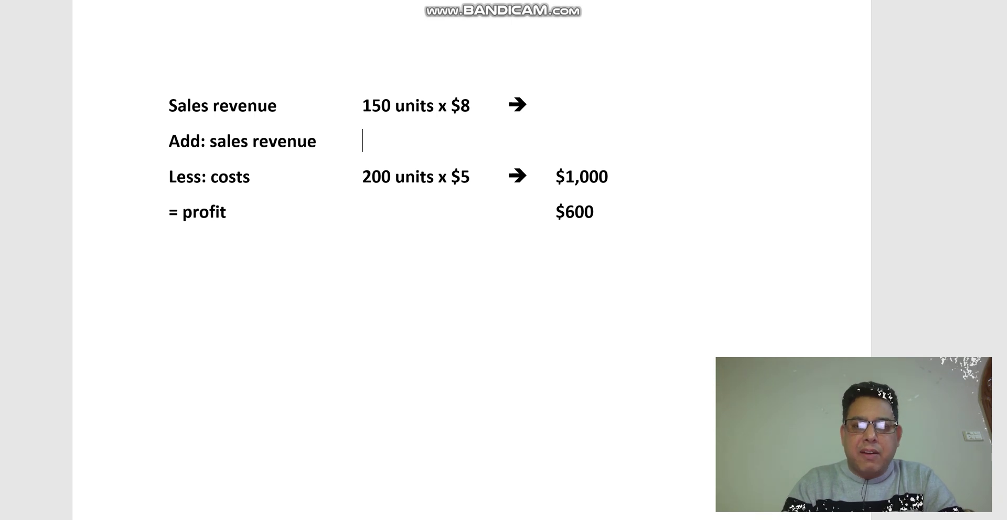
{"action": "type", "text": "50 units x $2 ➔ 100"}
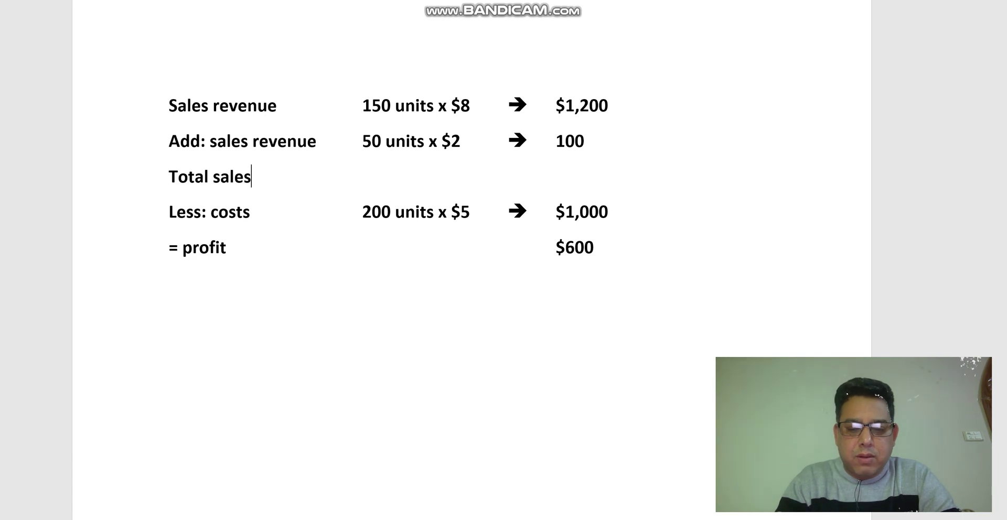
Enter a Total sales revenue line of $1,300 and select the $600 profit to revise it to $300.
{"action": "type", "text": "ue"}
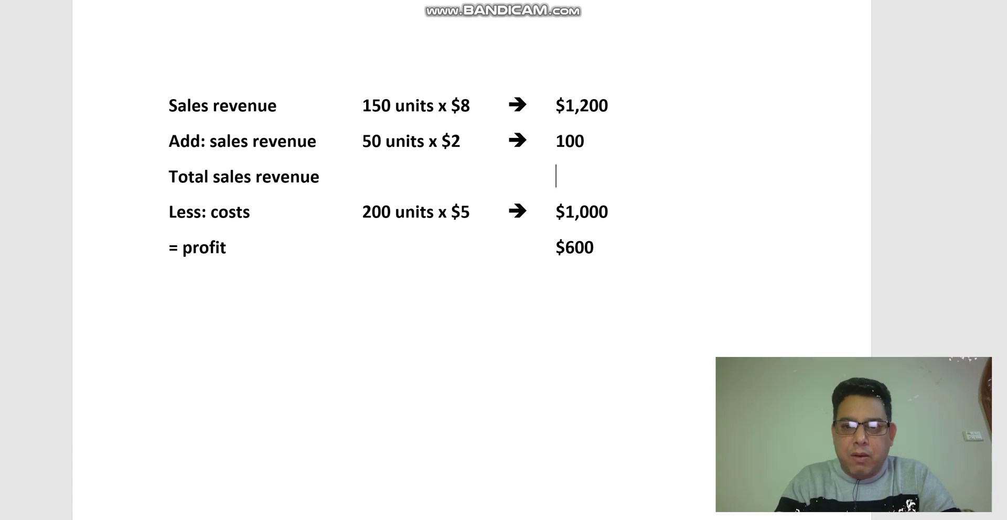
{"action": "type", "text": "$1,2"}
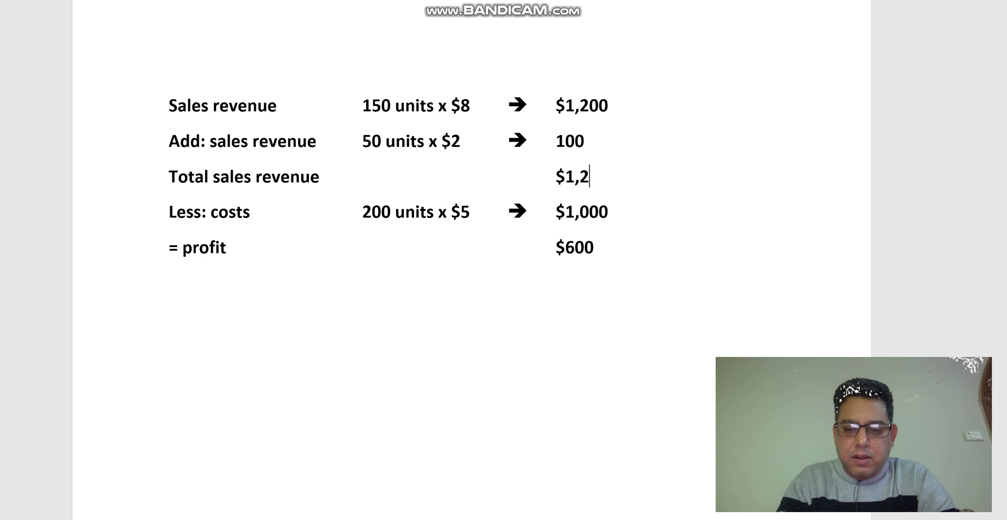
{"action": "key", "text": "BackSpace"}
{"action": "type", "text": "300"}
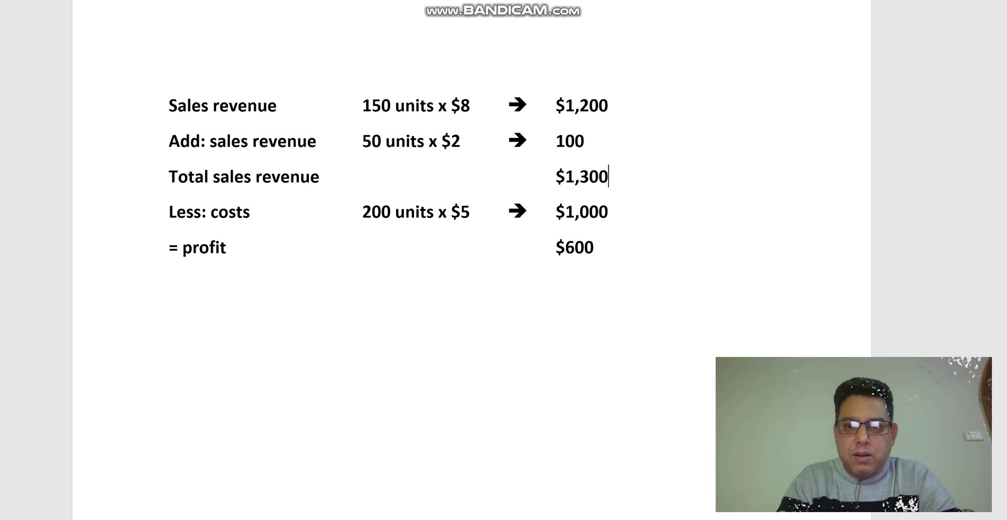
{"action": "left_click", "coordinate": [608, 212]}
{"action": "left_click", "coordinate": [594, 247]}
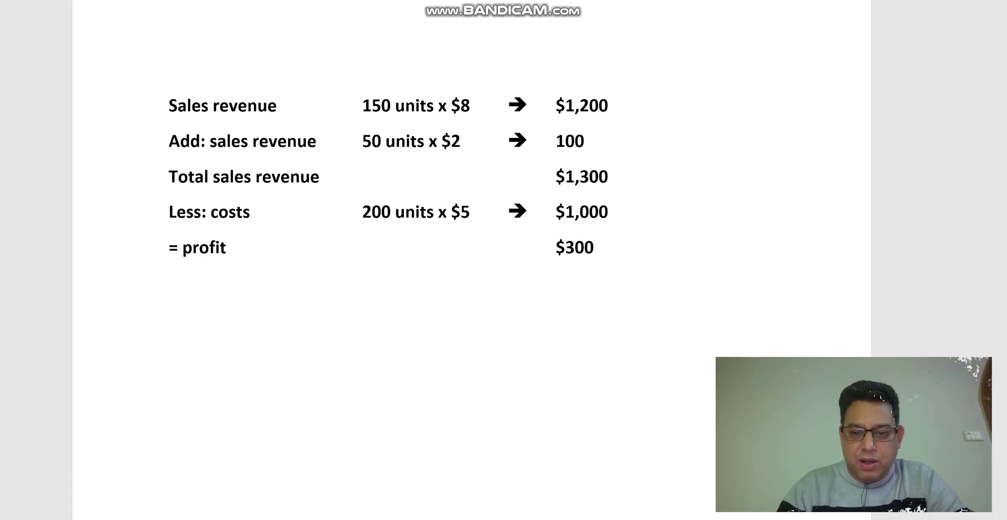
Show the payoff table slide listing 300 for Average under the 200 purchase.
{"action": "key", "text": "alt+Tab"}
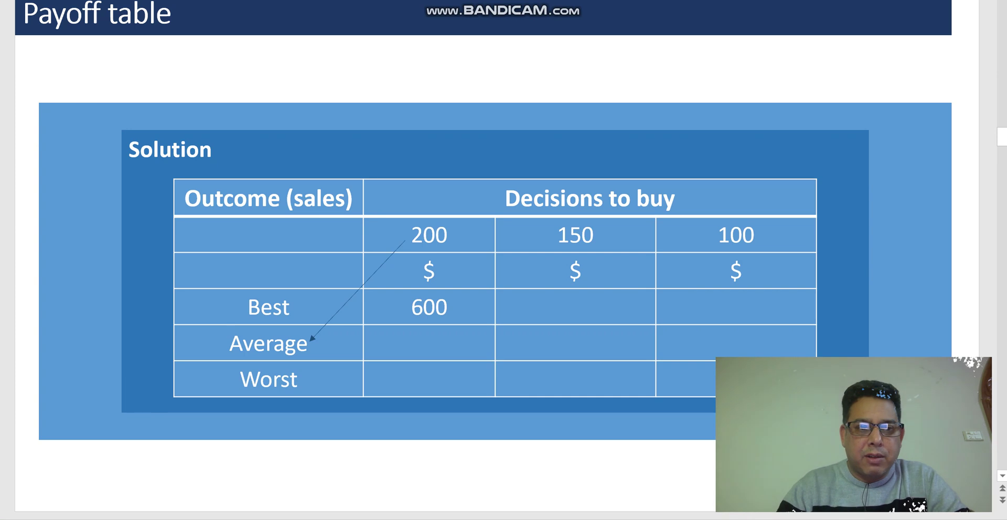
{"action": "key", "text": "Page_Down"}
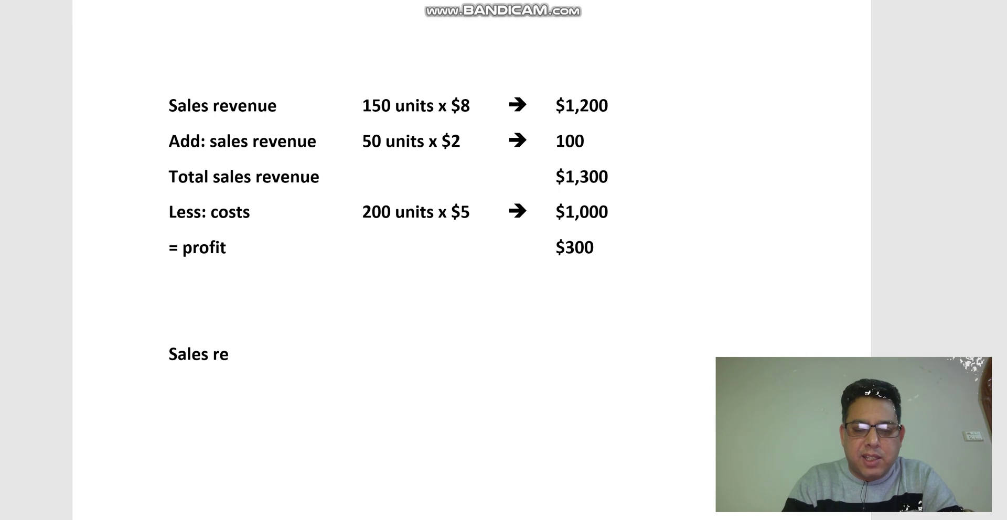
Type the lines 'sales revenue 100 units x $8' and '+ sales revenue 100 units x $2'.
{"action": "type", "text": "venue"}
{"action": "key", "text": "Tab"}
{"action": "key", "text": "Tab"}
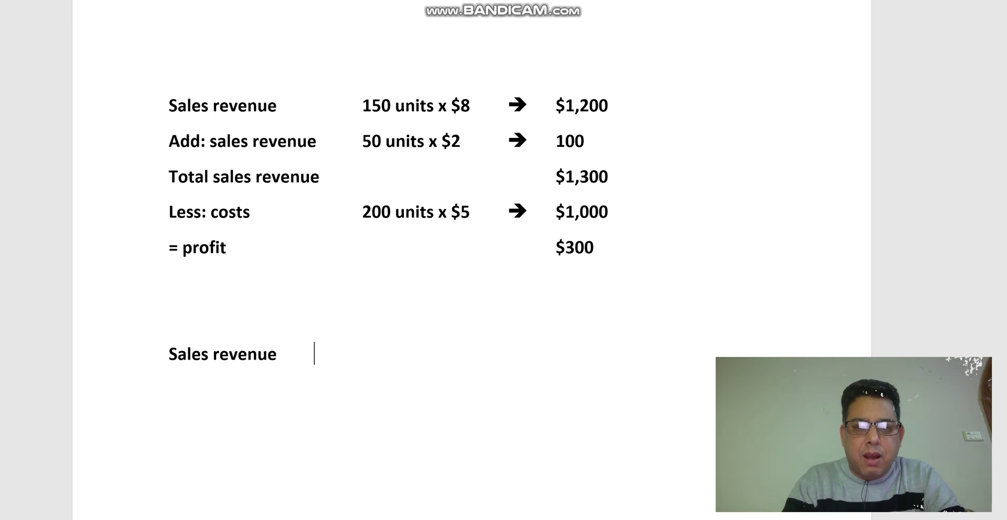
{"action": "type", "text": "100 units x $"}
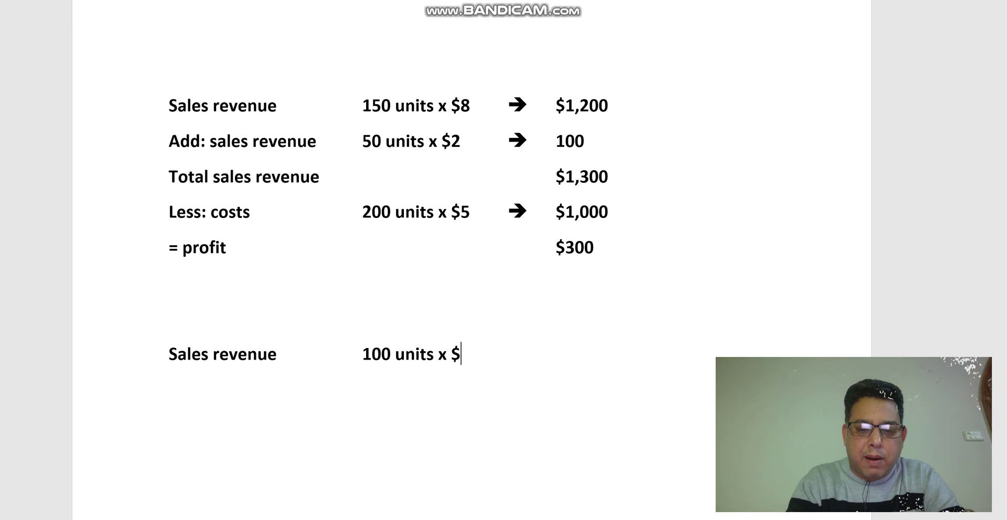
{"action": "type", "text": "8"}
{"action": "key", "text": "Return"}
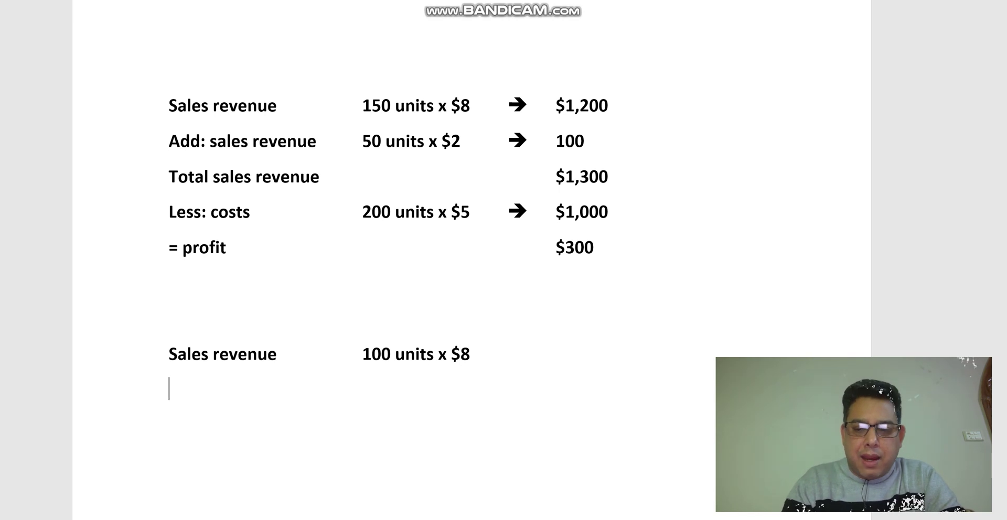
{"action": "type", "text": "+ s"}
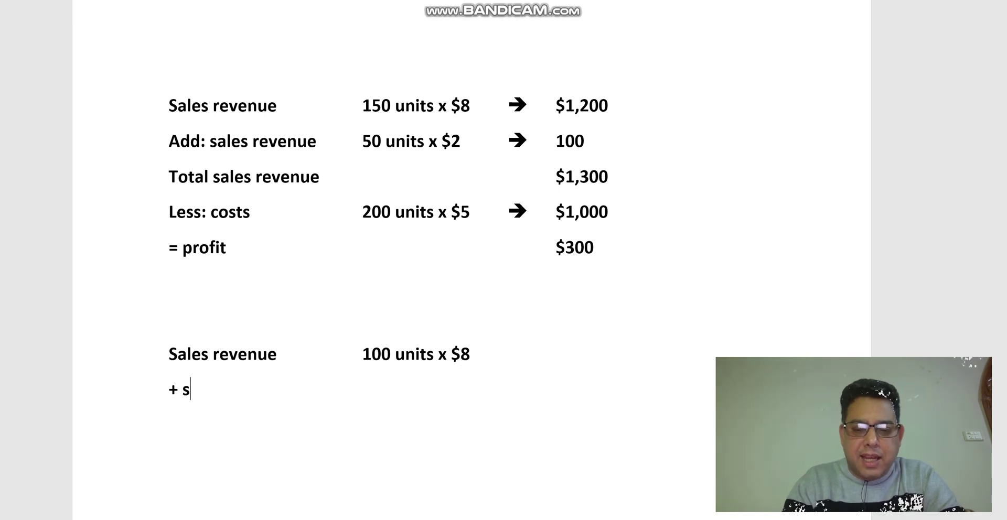
{"action": "type", "text": "ales revenue"}
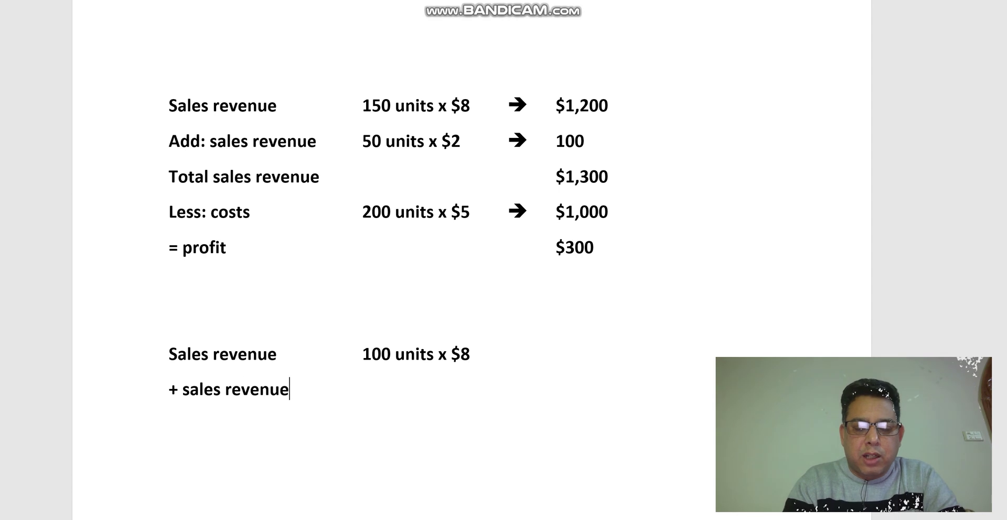
{"action": "key", "text": "Tab"}
{"action": "key", "text": "Tab"}
{"action": "key", "text": "Tab"}
{"action": "type", "text": "100"}
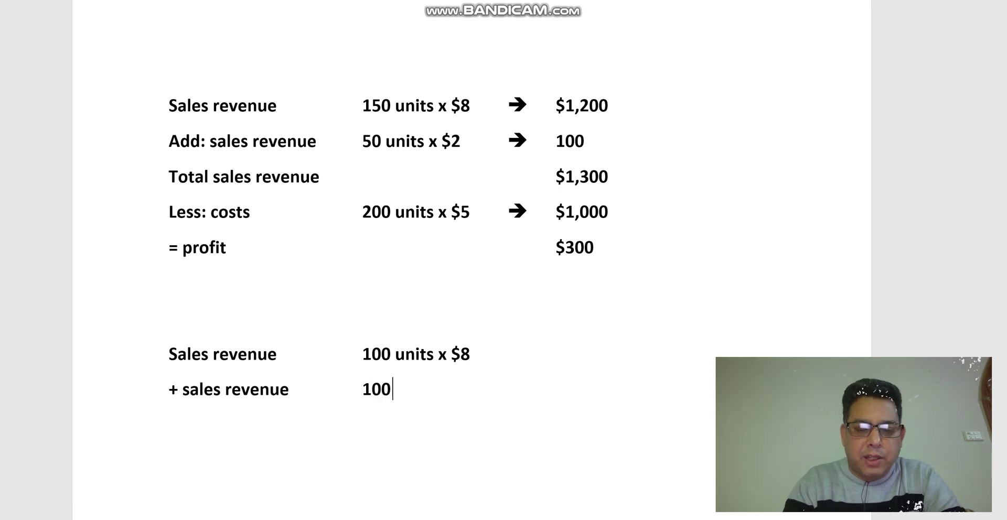
{"action": "type", "text": " units x $2"}
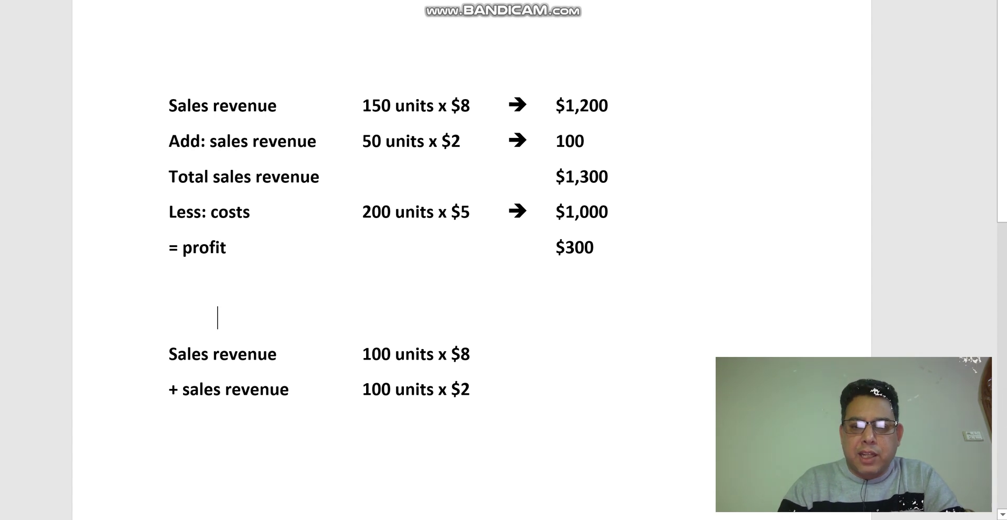
Enter $800 beside 100 units x $8 and move to the amount column of the $2 line.
{"action": "left_click", "coordinate": [470, 354]}
{"action": "key", "text": "Tab"}
{"action": "key", "text": "Tab"}
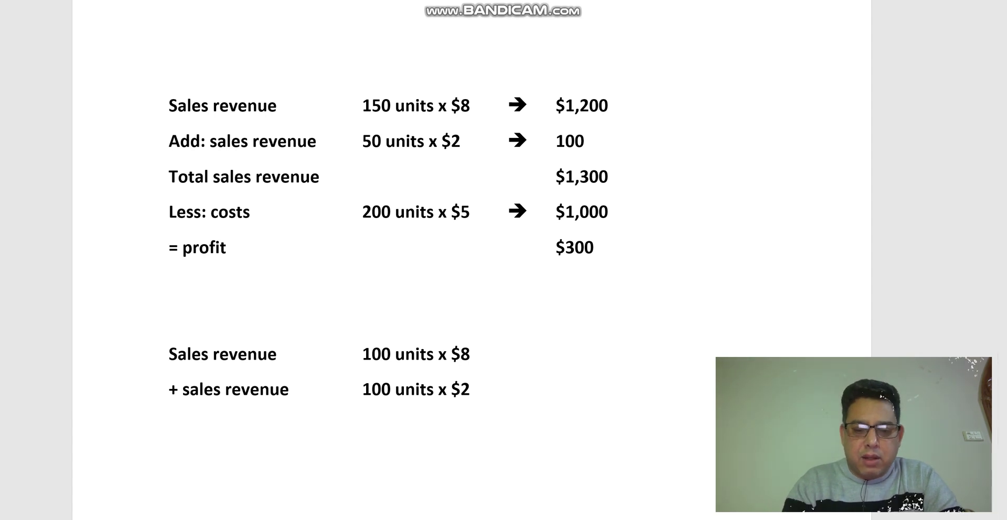
{"action": "type", "text": "$800"}
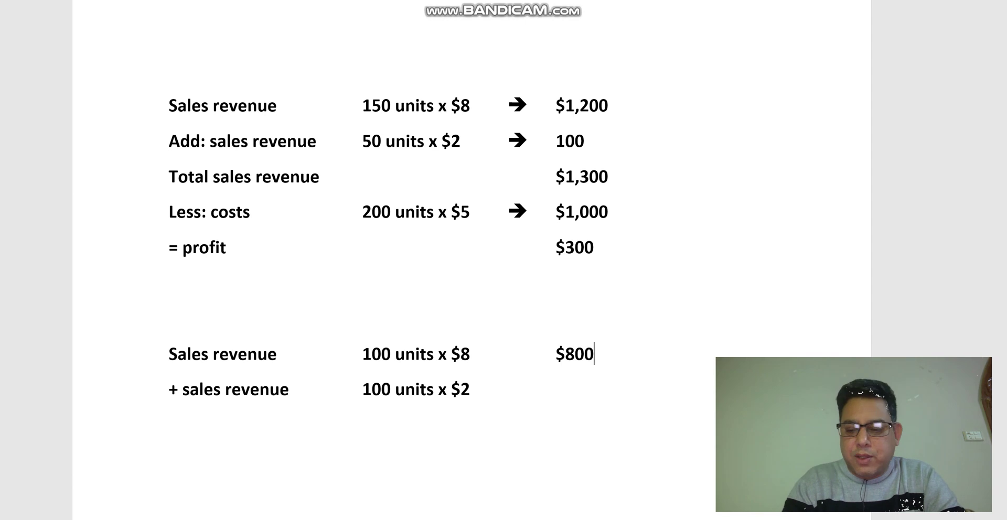
{"action": "left_click", "coordinate": [471, 389]}
{"action": "key", "text": "Tab"}
{"action": "key", "text": "Tab"}
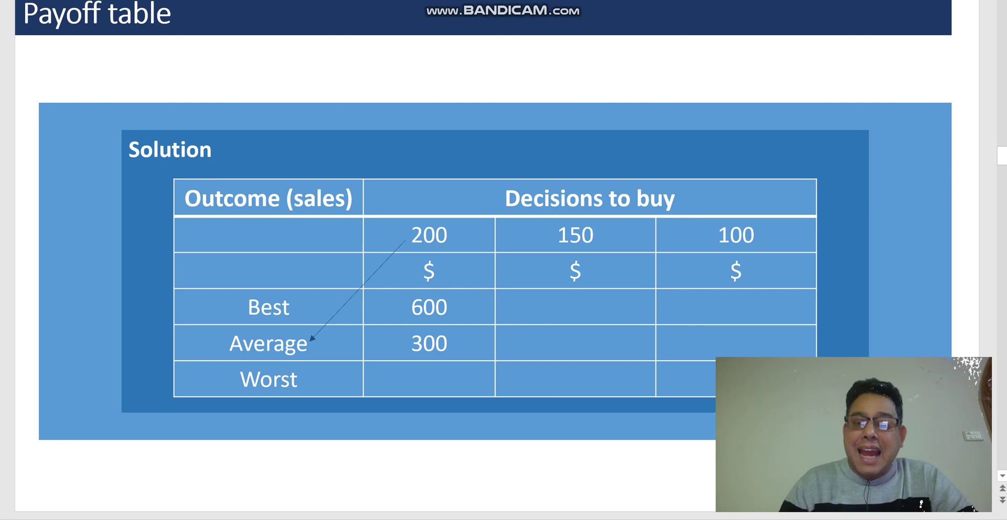
Point the annotation arrow at Worst, enter 0 under the 200 purchase, and advance the slide.
{"action": "left_click_drag", "start_coordinate": [311, 340], "coordinate": [317, 372]}
{"action": "type", "text": "0"}
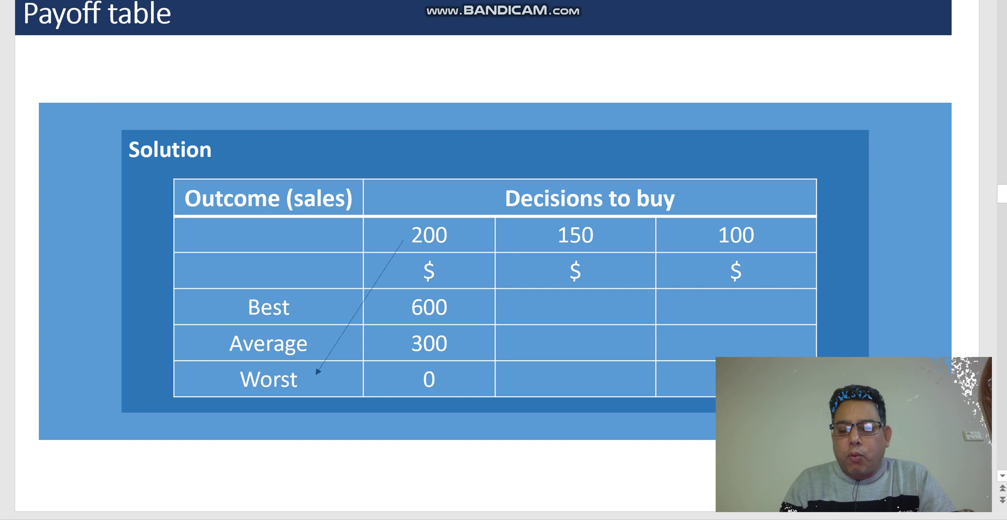
{"action": "key", "text": "Page_Down"}
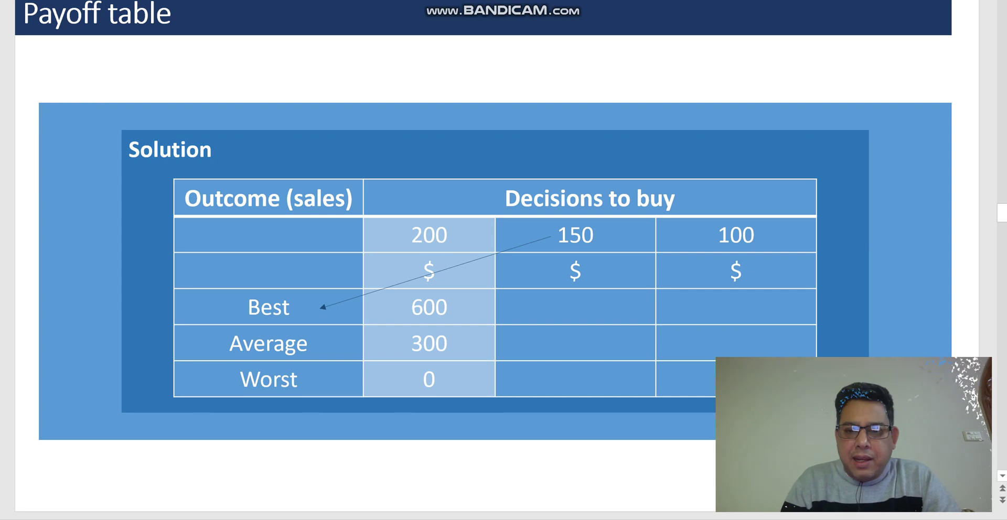
Fill the Best/150 cell with 450, replacing a temporary question mark.
{"action": "left_click", "coordinate": [575, 306]}
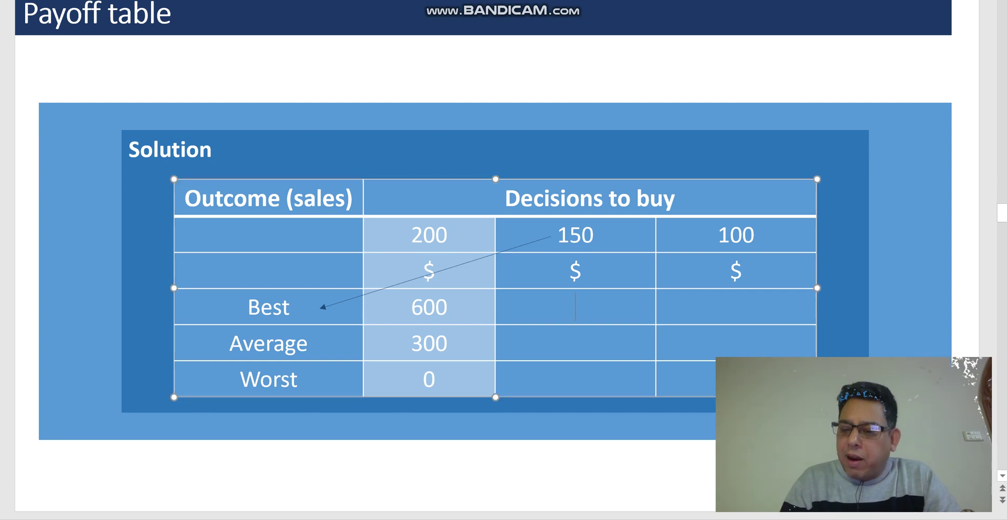
{"action": "type", "text": "?"}
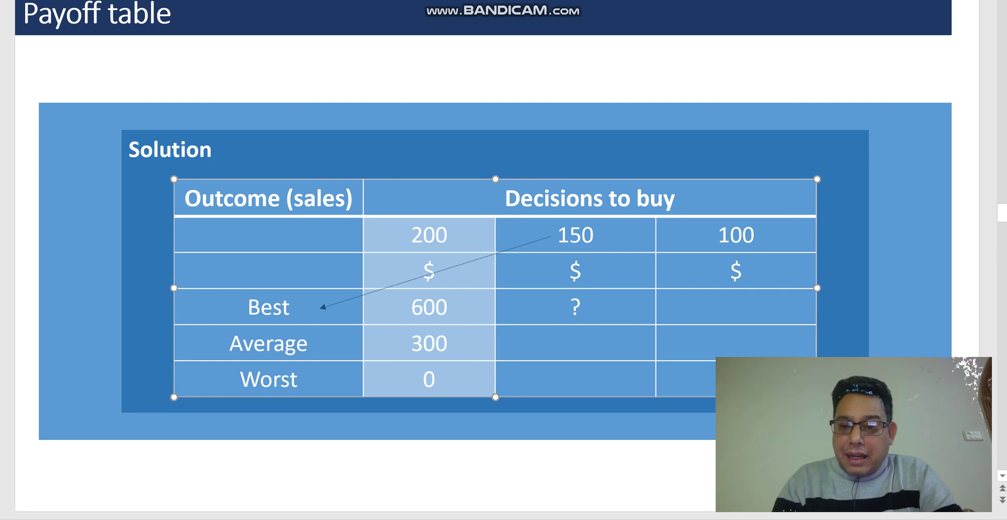
{"action": "key", "text": "BackSpace"}
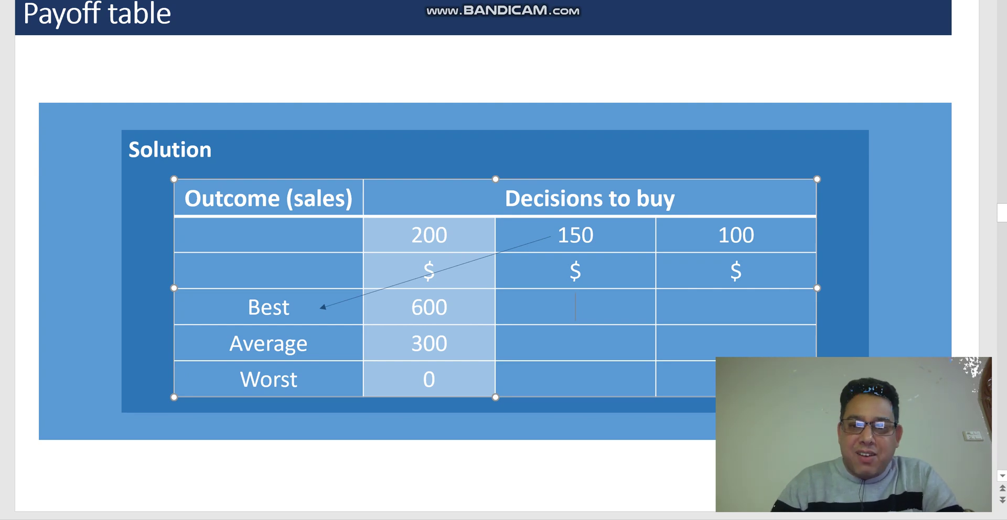
{"action": "type", "text": "450"}
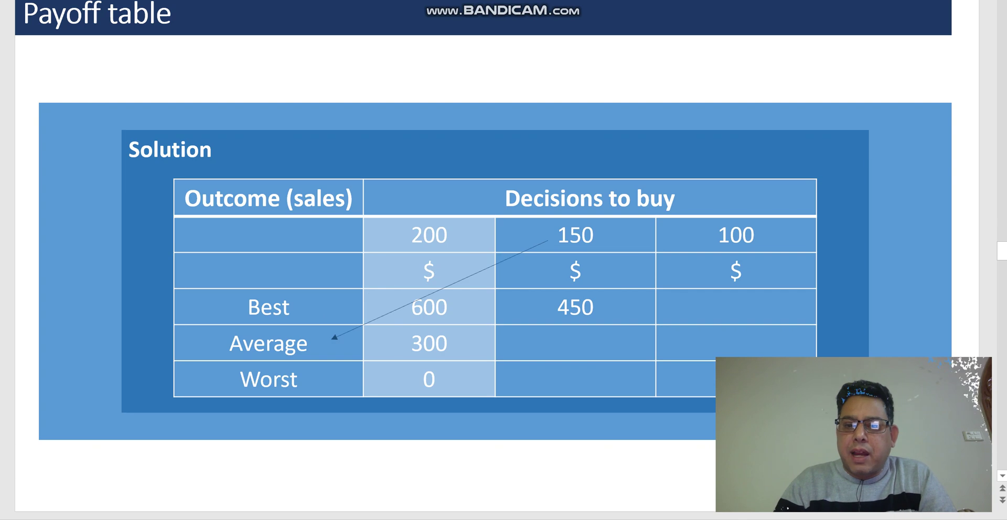
Advance the slides to reveal 450 for Average and 150 for Worst under the 150 purchase.
{"action": "key", "text": "Page_Down"}
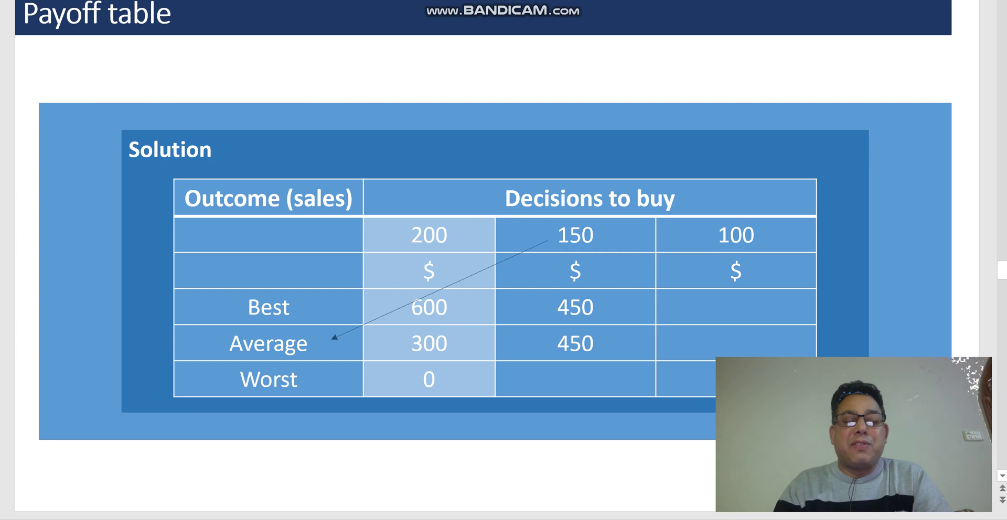
{"action": "key", "text": "Page_Down"}
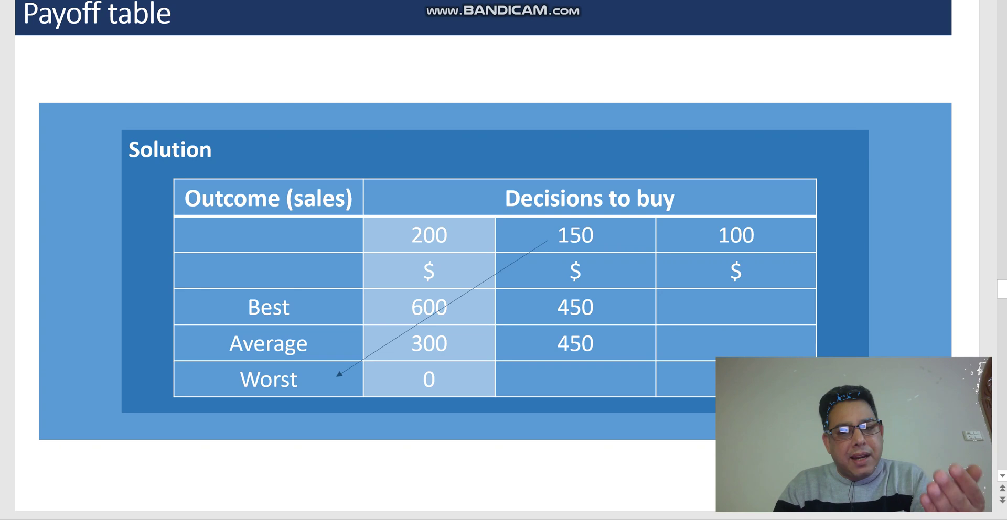
{"action": "key", "text": "Page_Down"}
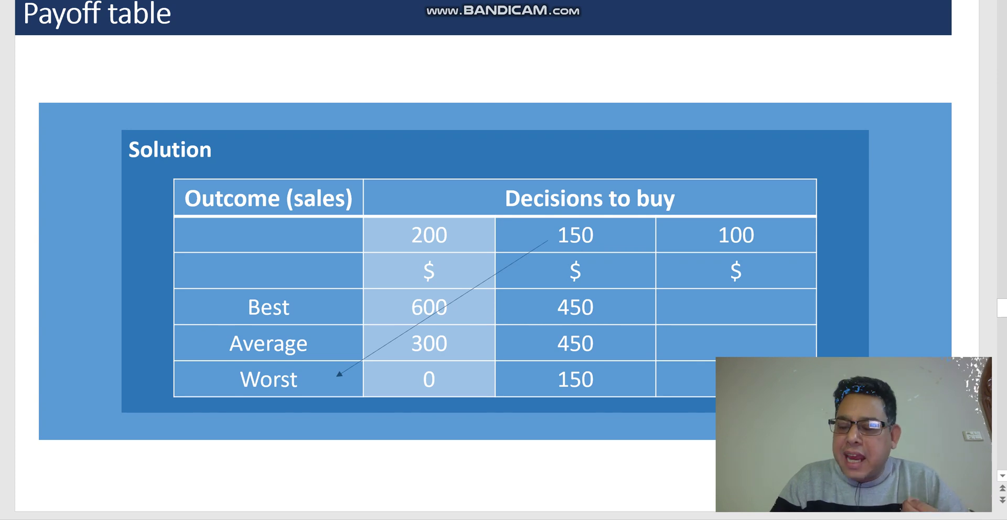
{"action": "key", "text": "Page_Down"}
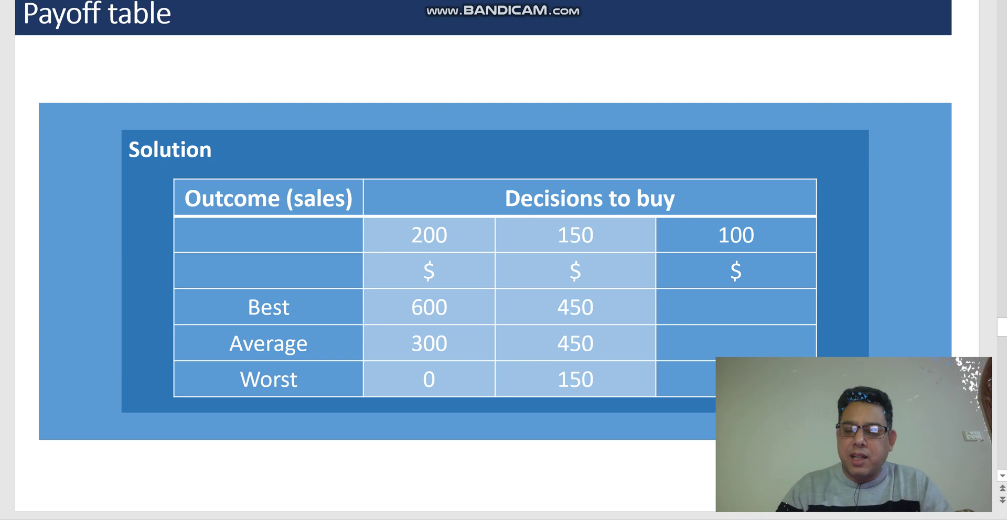
Advance through the 100-column slides showing 300 for Best and Average to the completed table.
{"action": "key", "text": "Page_Down"}
{"action": "key", "text": "Page_Down"}
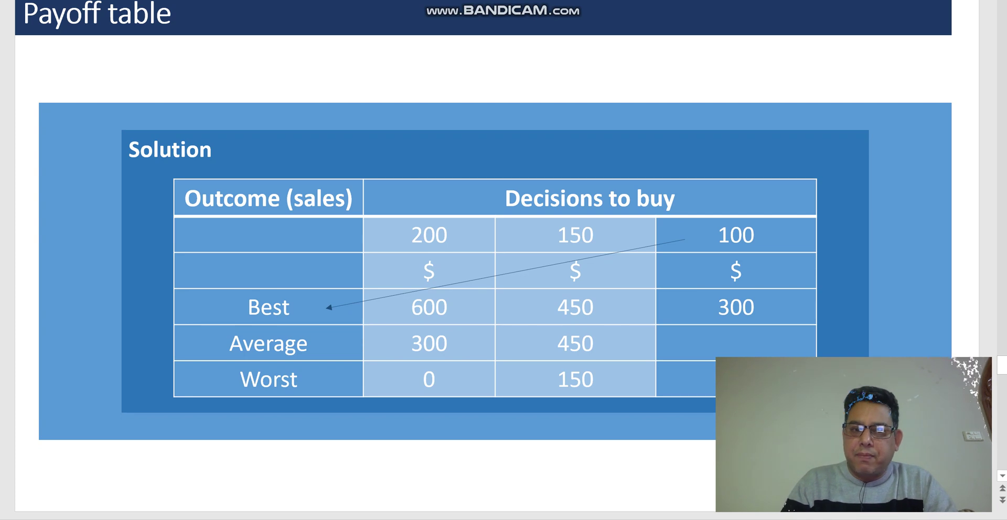
{"action": "key", "text": "Page_Down"}
{"action": "key", "text": "Page_Down"}
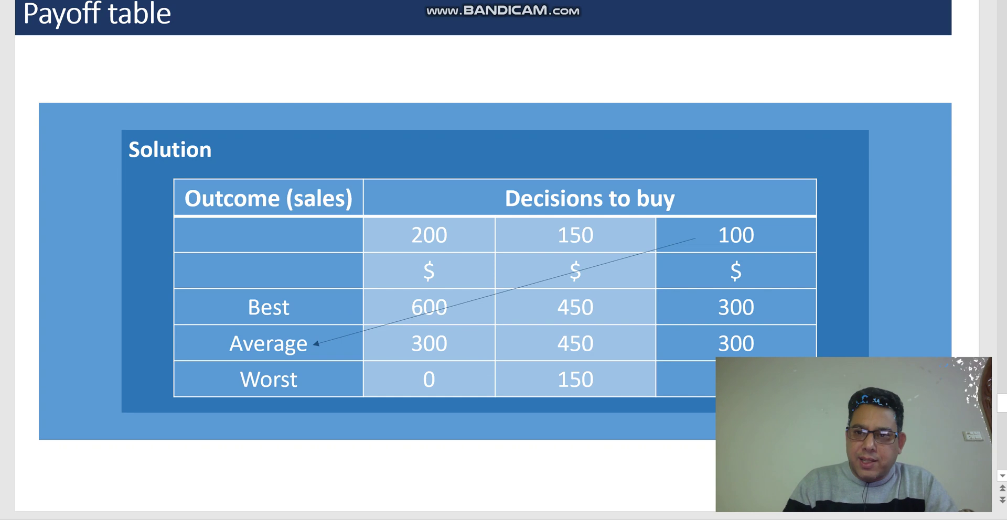
{"action": "key", "text": "Page_Down"}
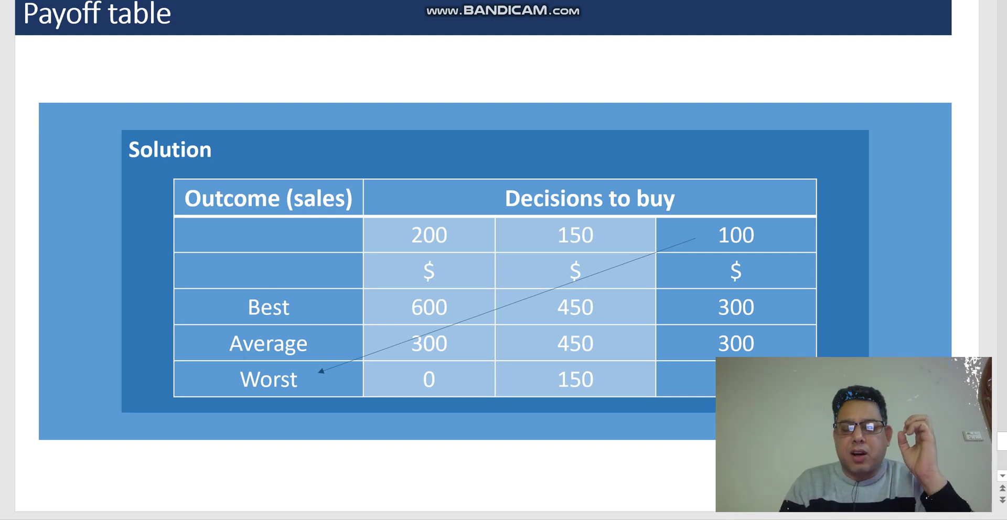
{"action": "key", "text": "Right"}
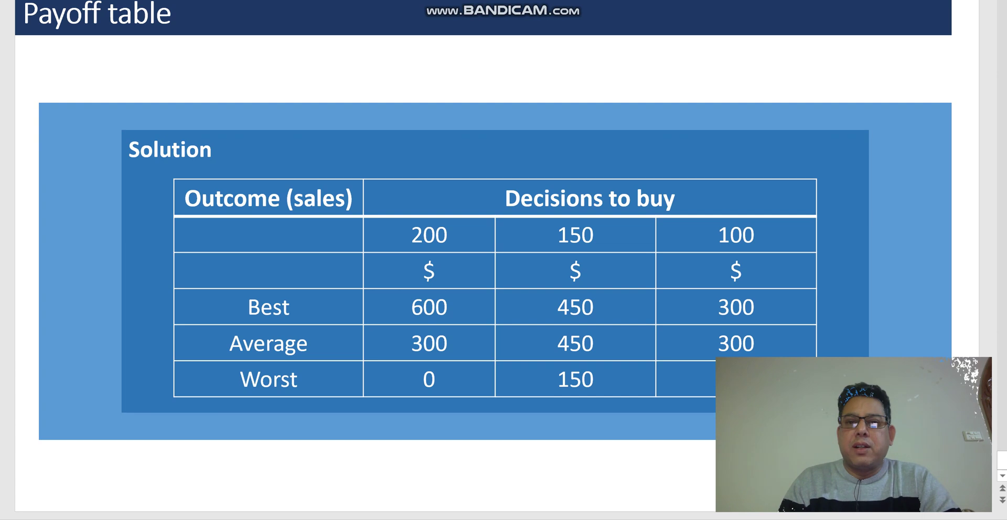